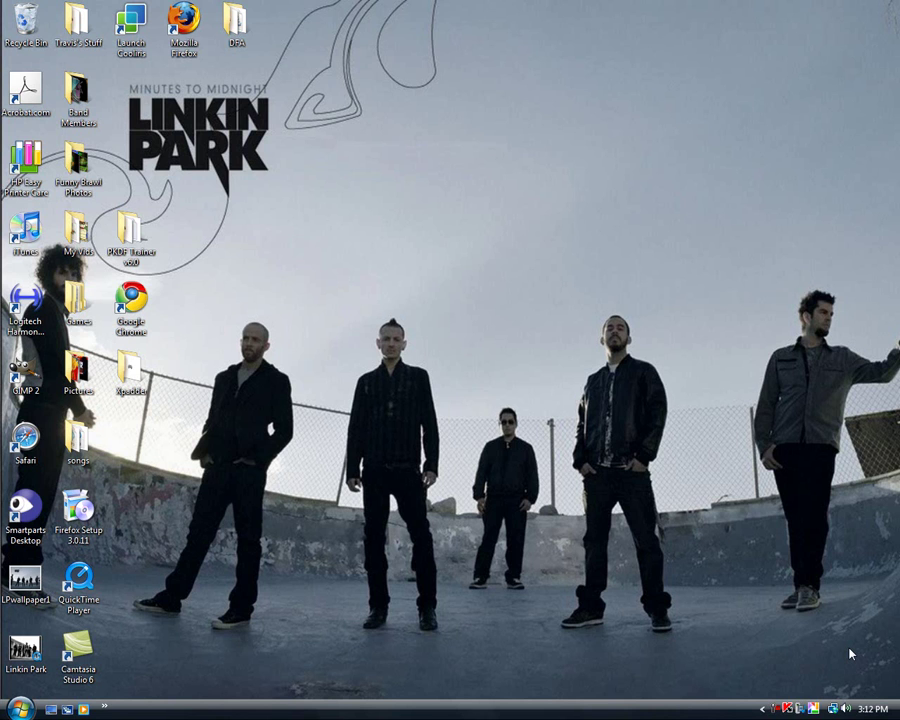
- Search the web for xpadder in Firefox and open the Xpadder 5.3 download page
double_click(196, 48)
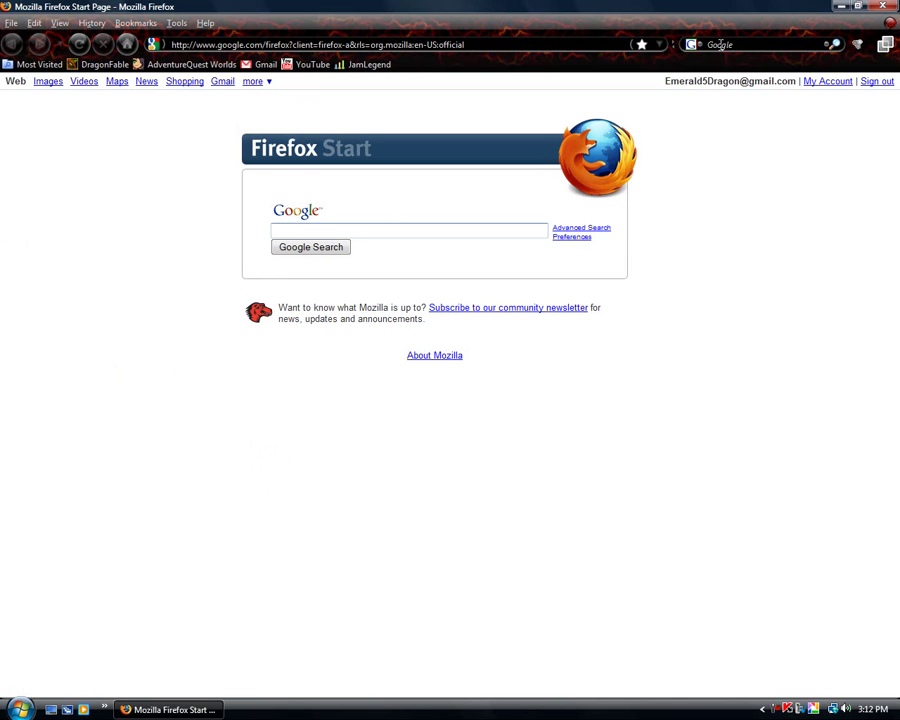
click(720, 44)
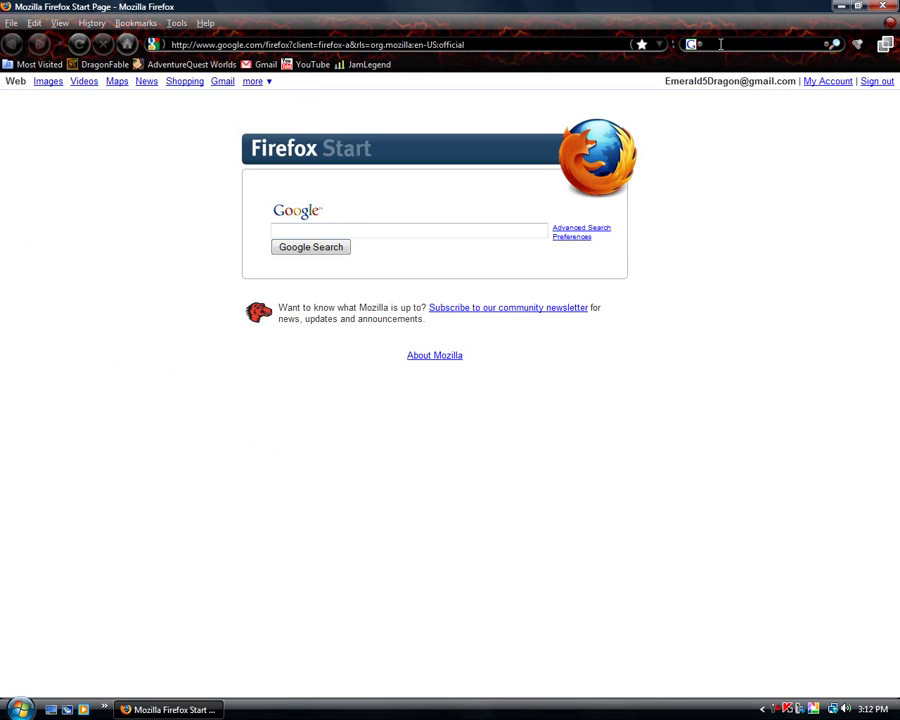
text(xpa)
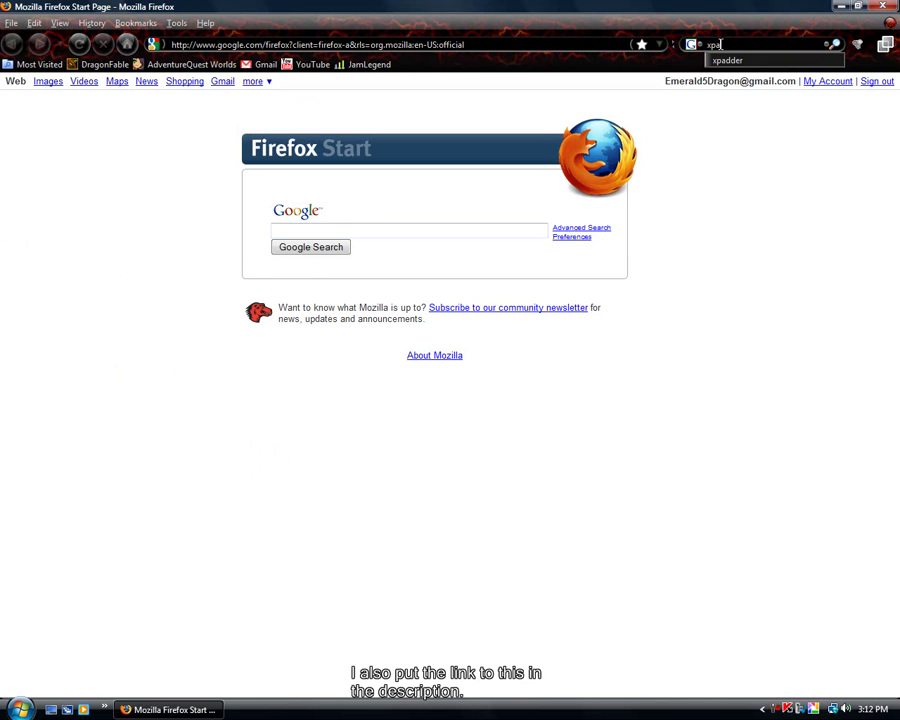
text(dder)
key(Return)
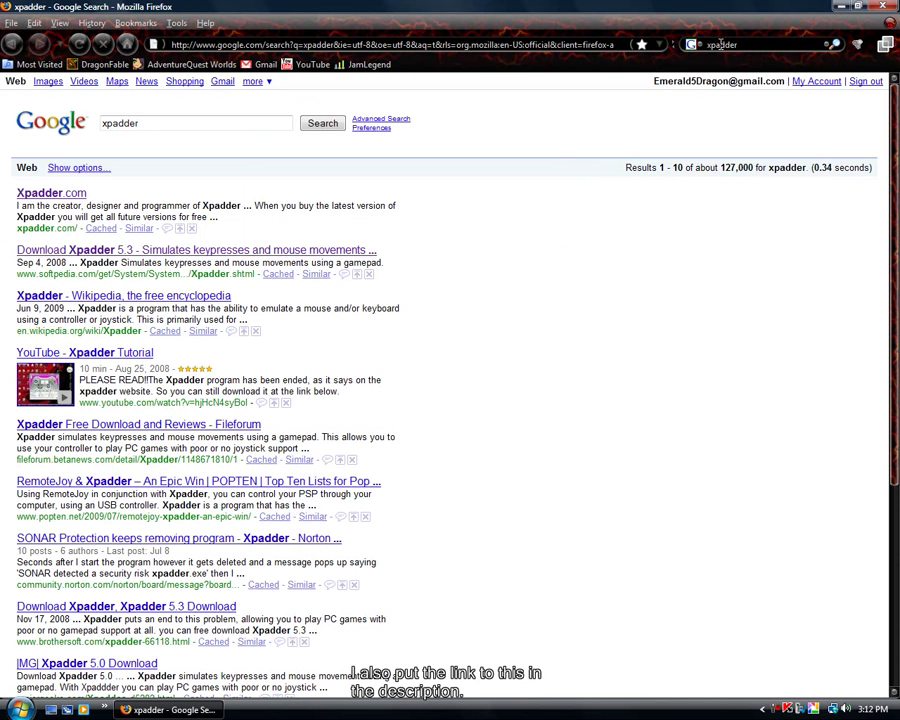
click(100, 252)
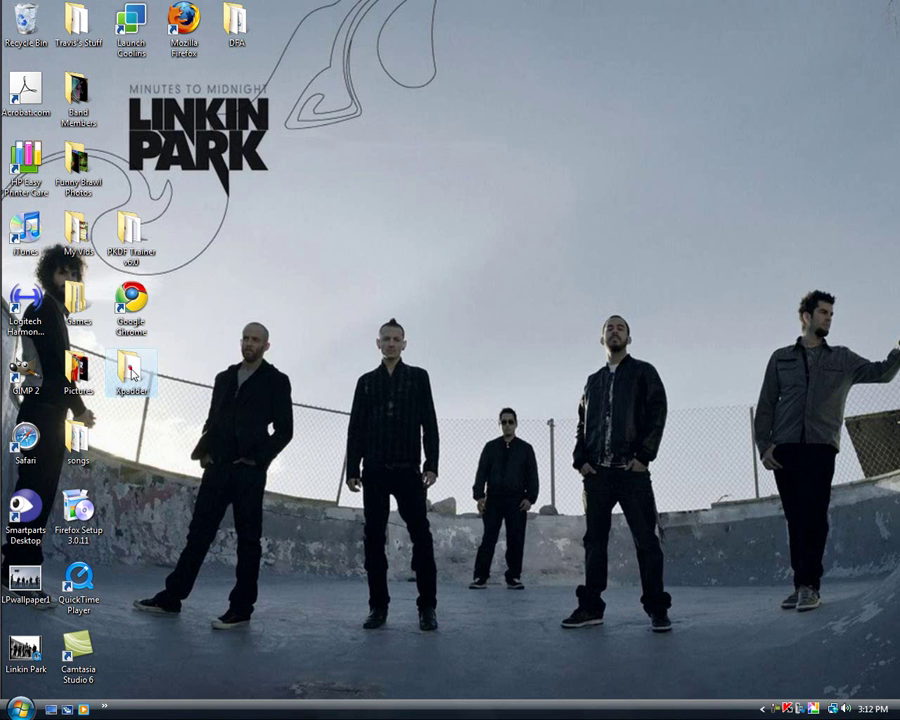
- Open the Xpadder folder and run Xpadder.exe past the security warning
drag(130, 372, 342, 232)
double_click(343, 232)
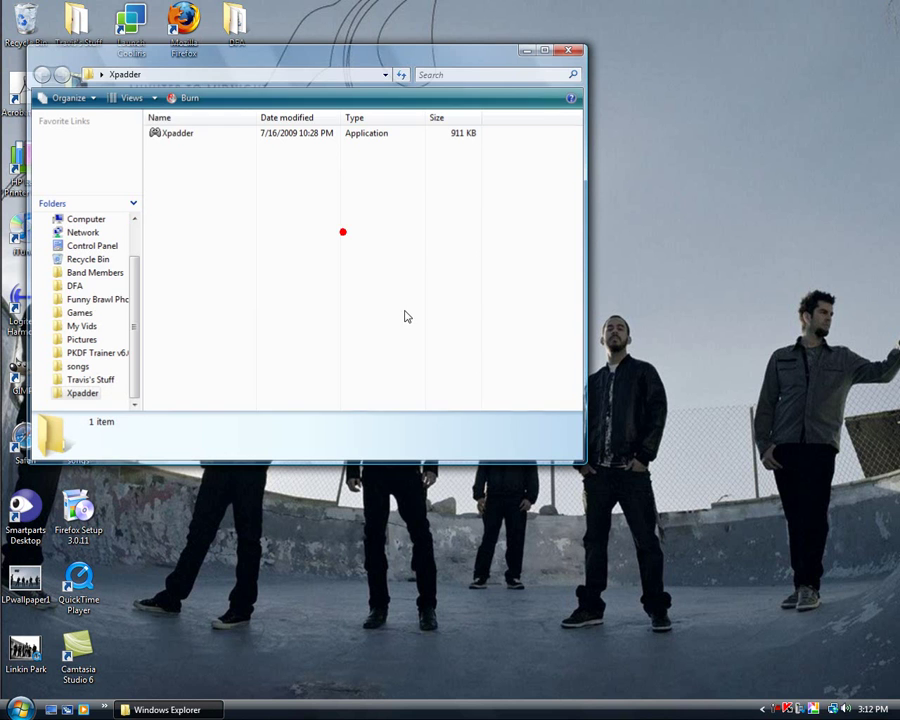
double_click(178, 135)
click(485, 367)
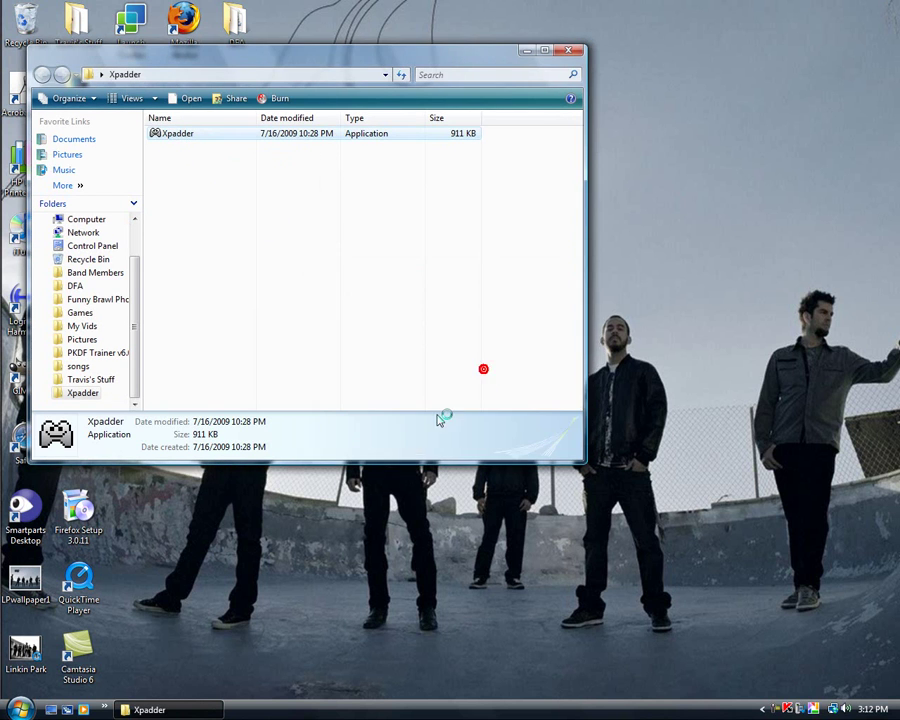
- Complete first-run setup, saving files in the program folder and associating Xpadder files
click(490, 418)
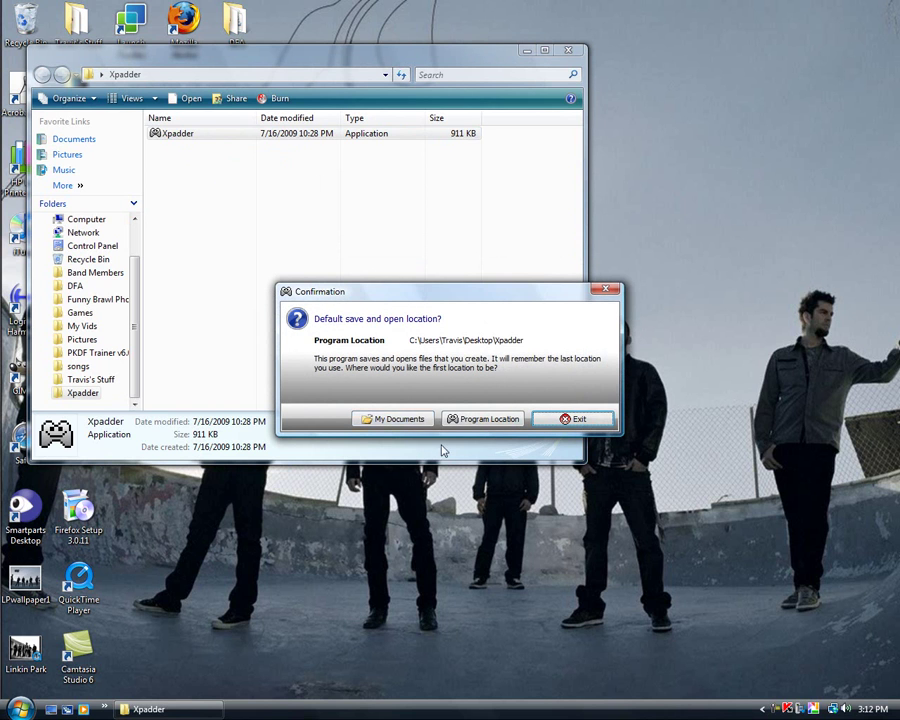
click(489, 421)
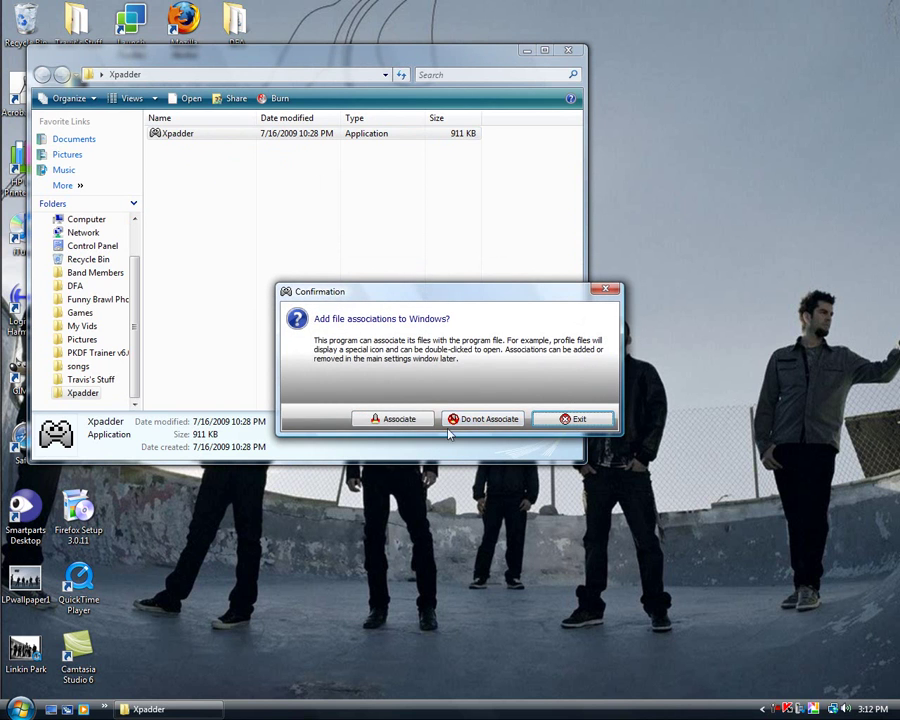
click(395, 420)
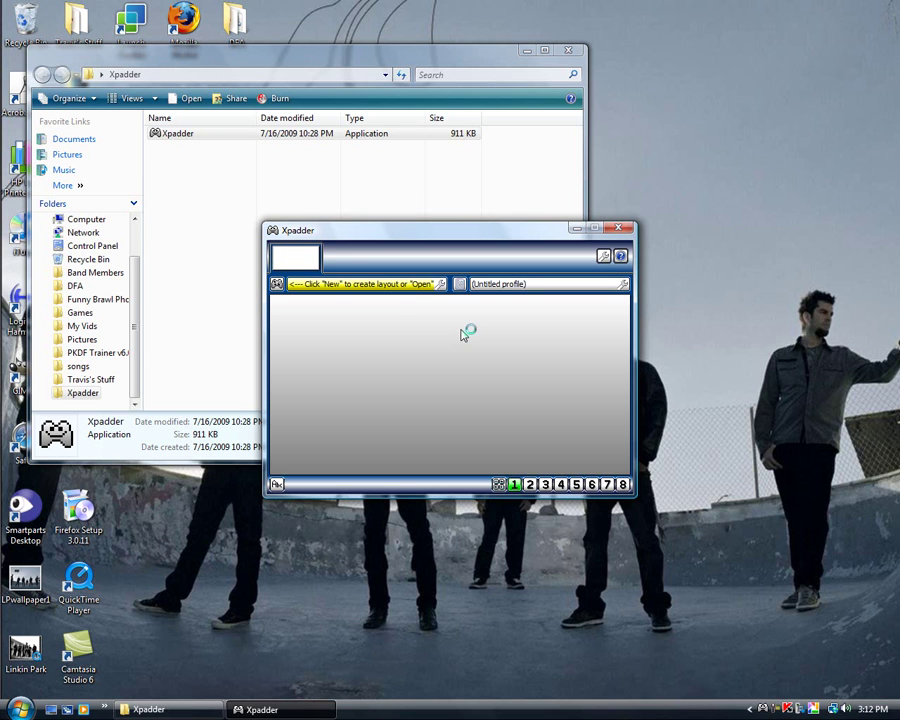
- Create a new controller layout, enable its DPad and detect all four directions as POV
click(277, 285)
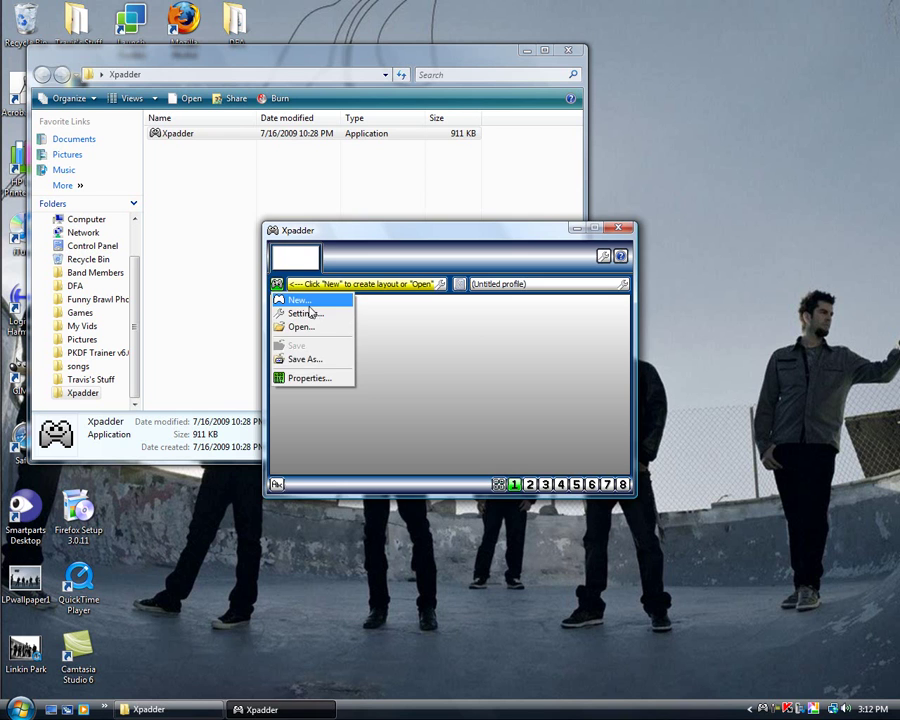
click(309, 299)
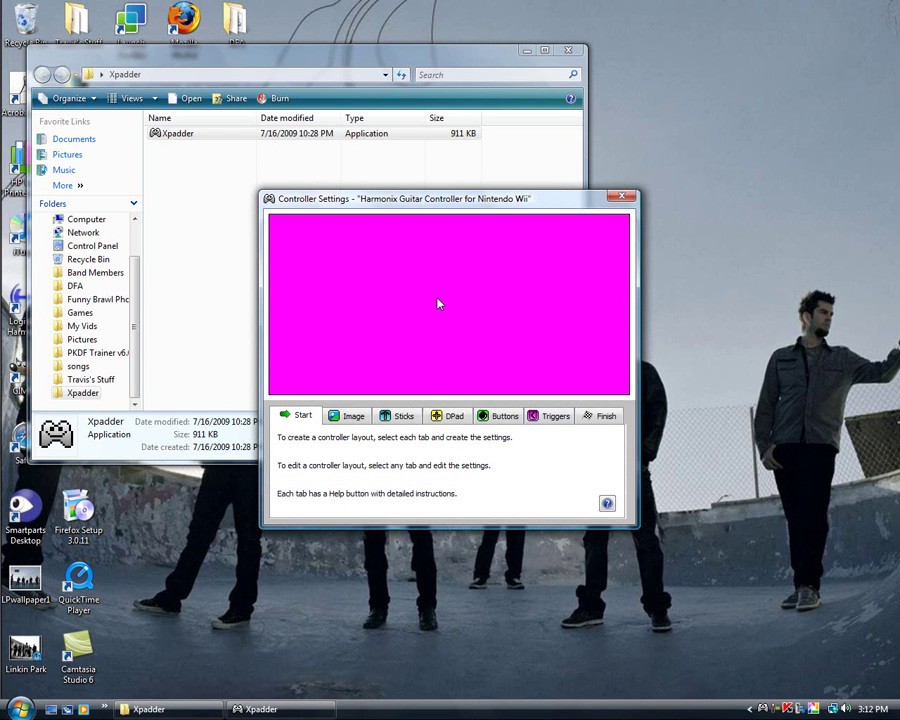
click(448, 416)
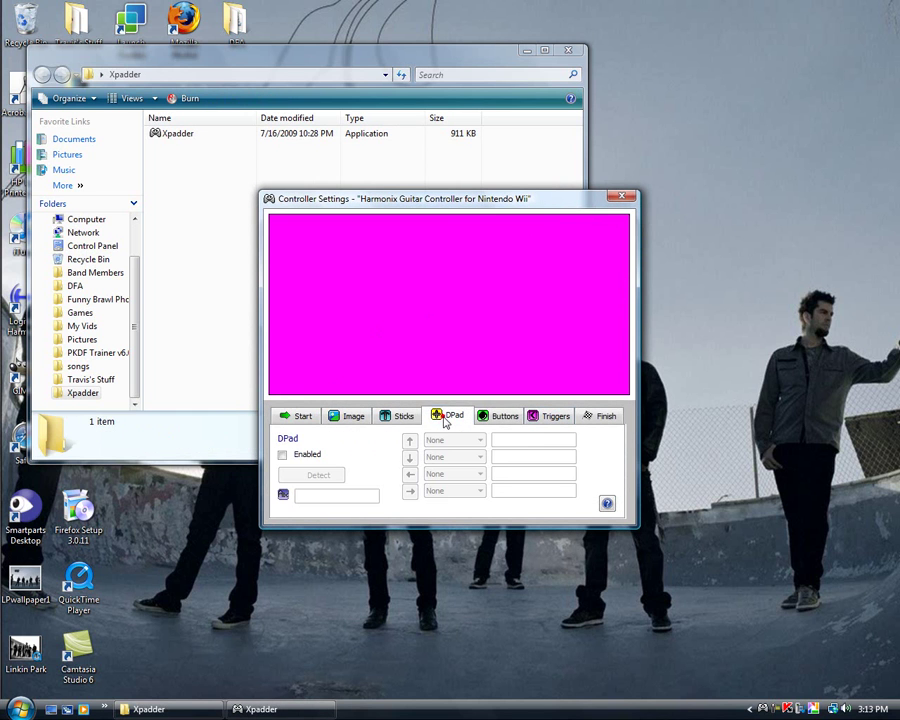
click(281, 457)
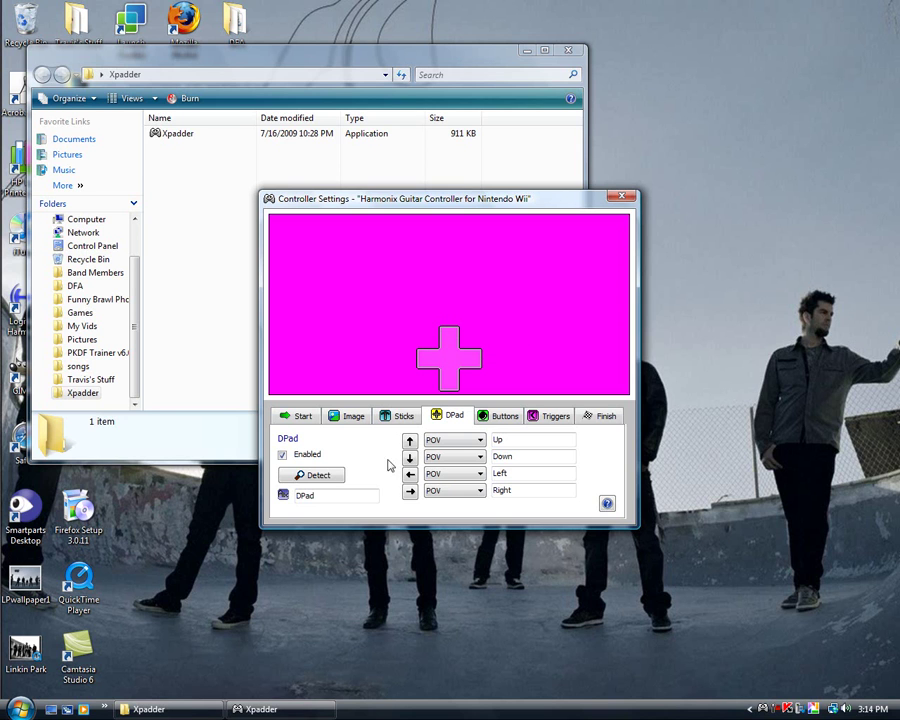
- Add the guitar's seven buttons to the layout and close the controller settings
click(499, 421)
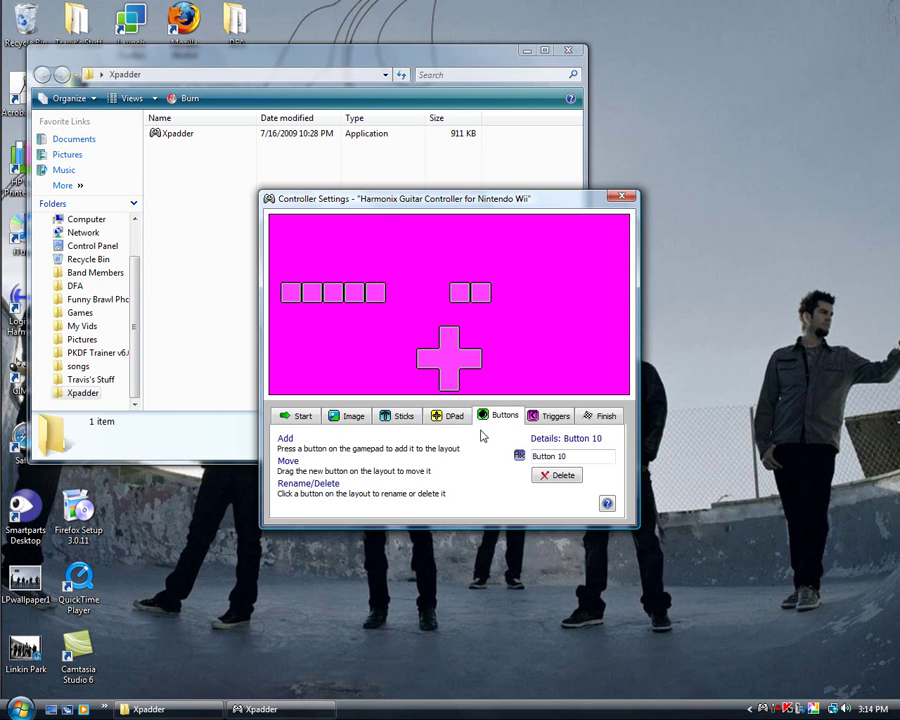
click(612, 420)
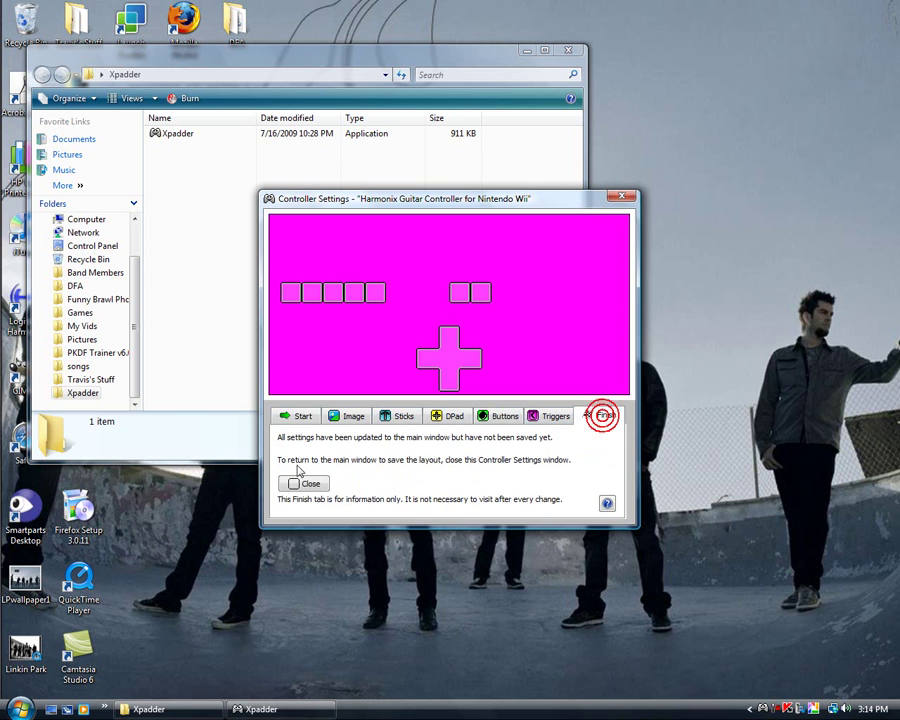
click(302, 482)
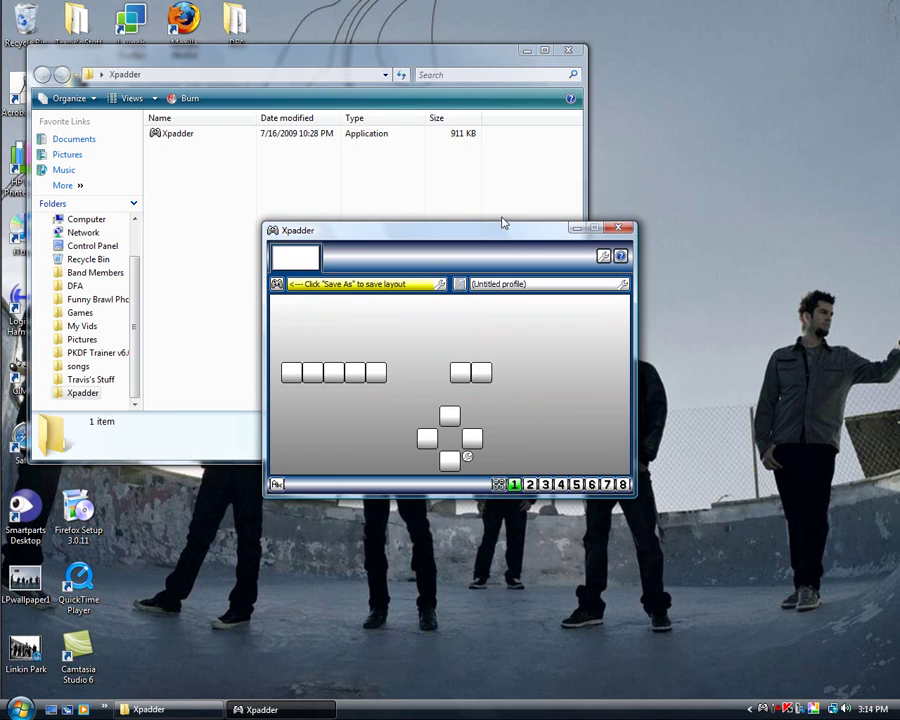
- Assign the five fret buttons keys 4, 1, 2, 3, 5, first to fifth
drag(502, 230, 545, 196)
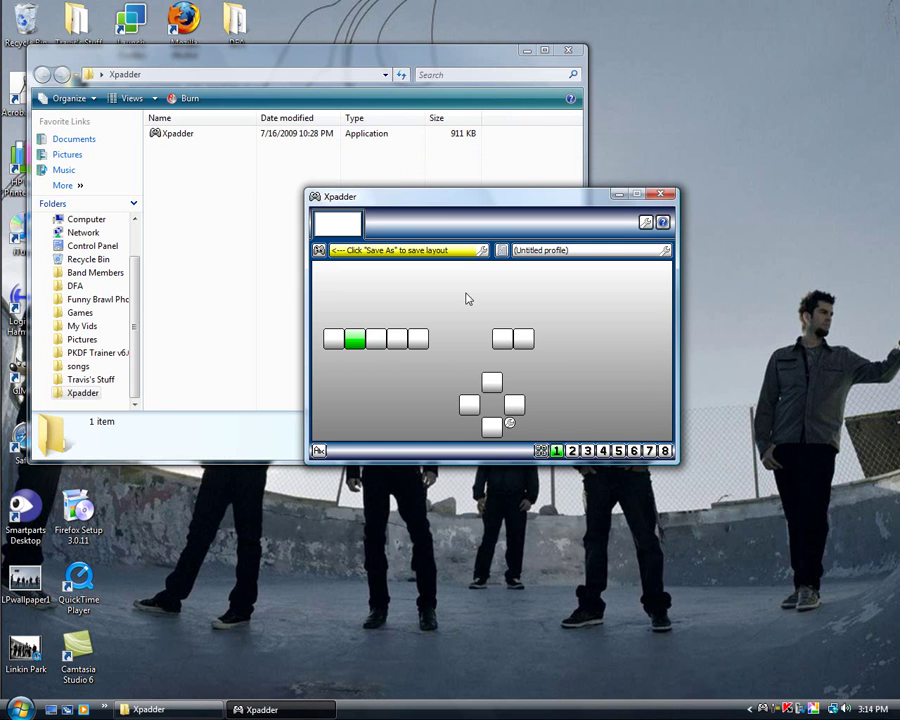
click(355, 339)
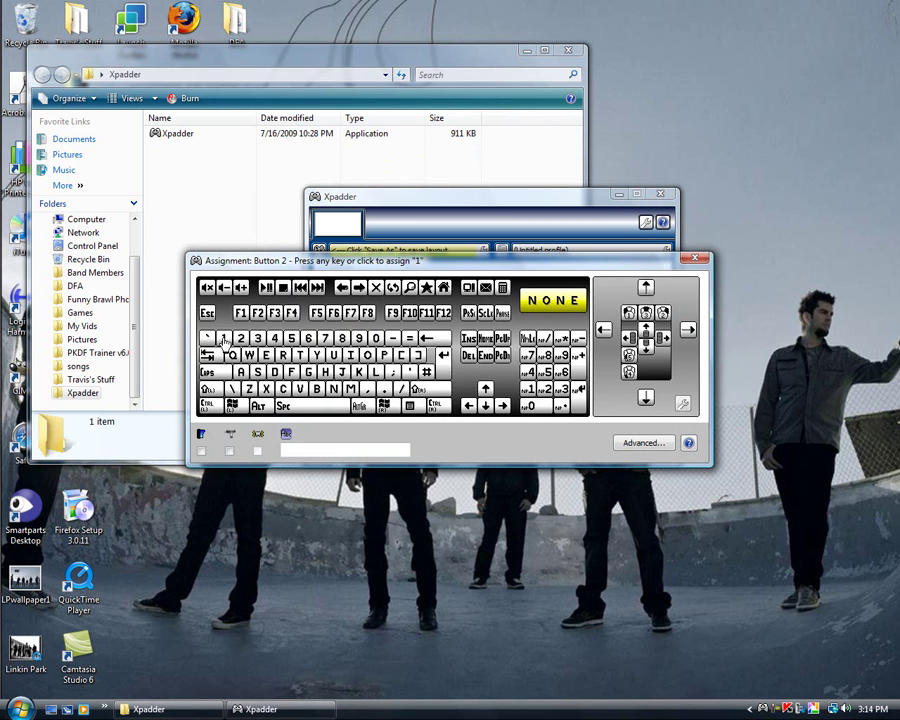
click(227, 339)
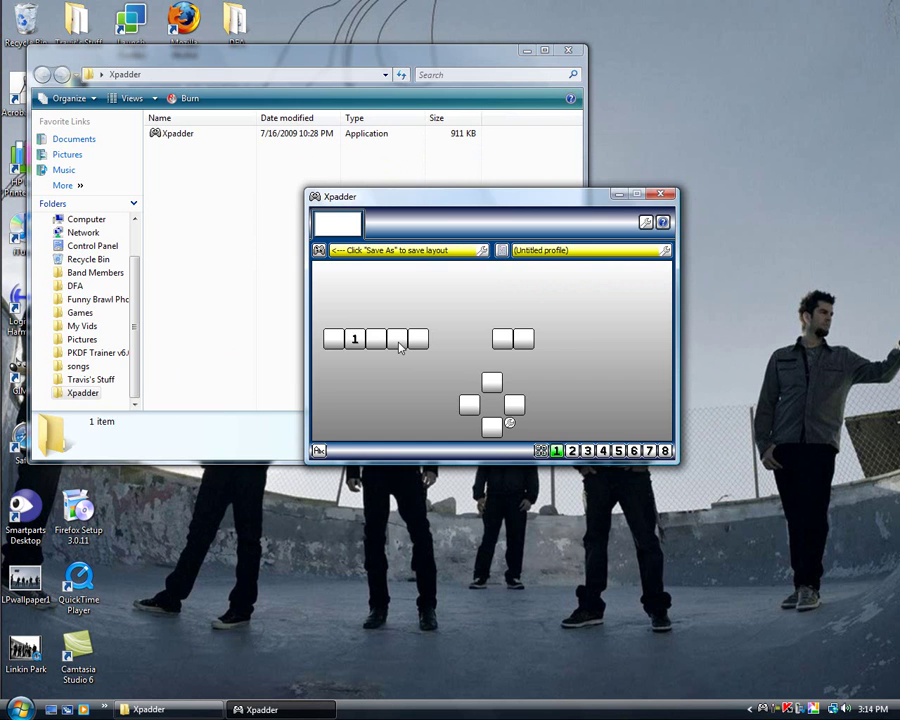
click(375, 334)
click(243, 338)
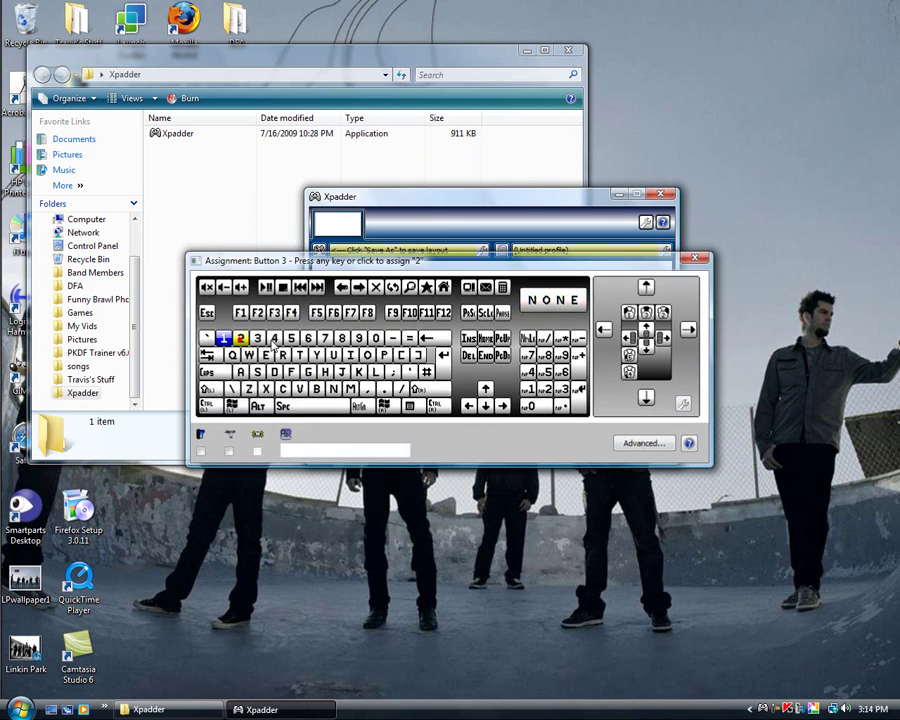
click(398, 338)
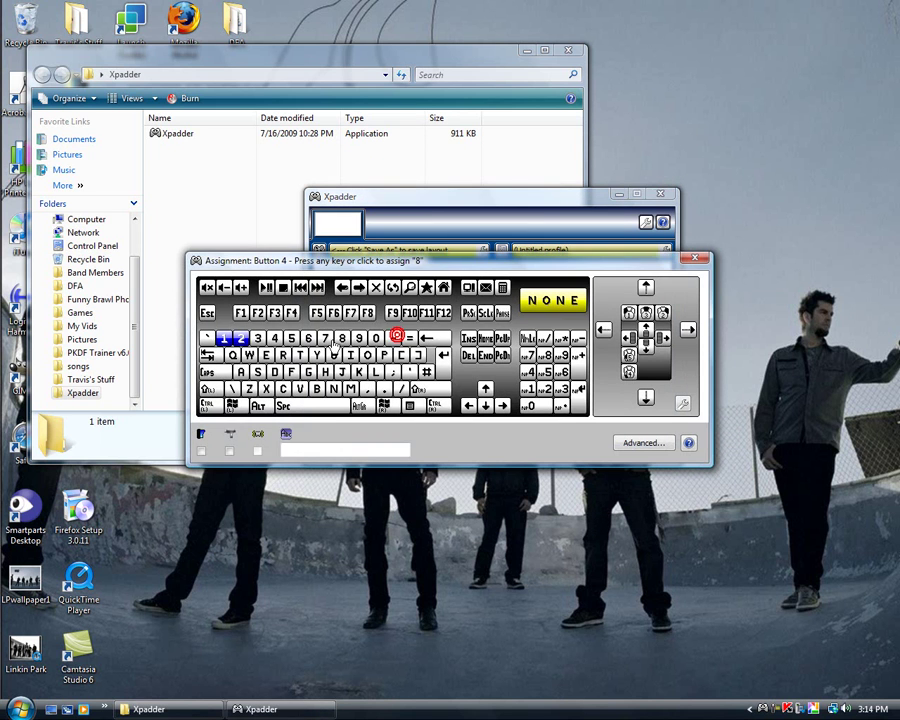
click(259, 340)
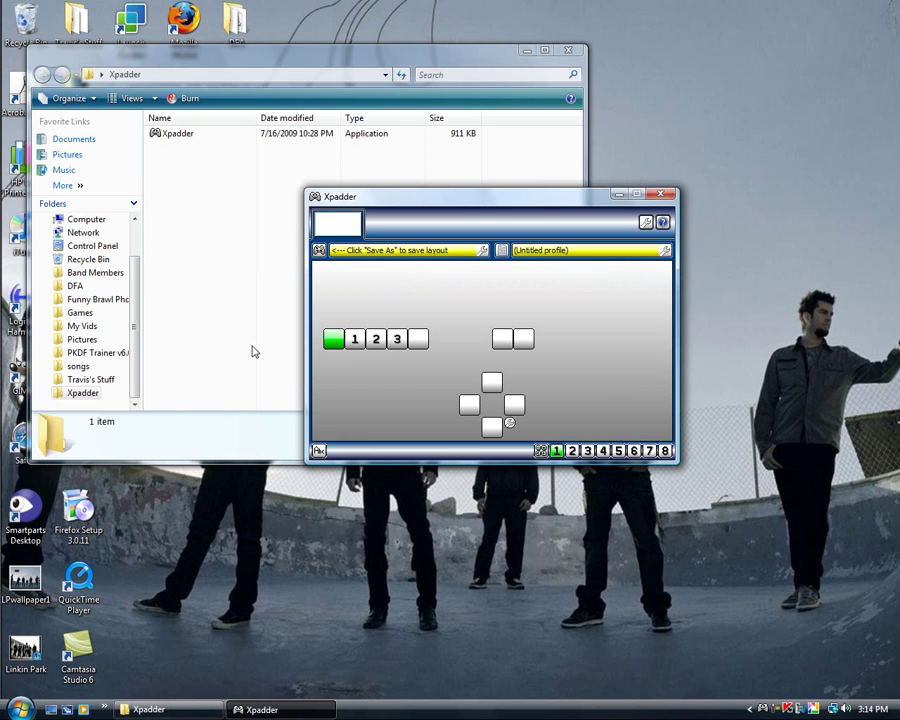
click(333, 340)
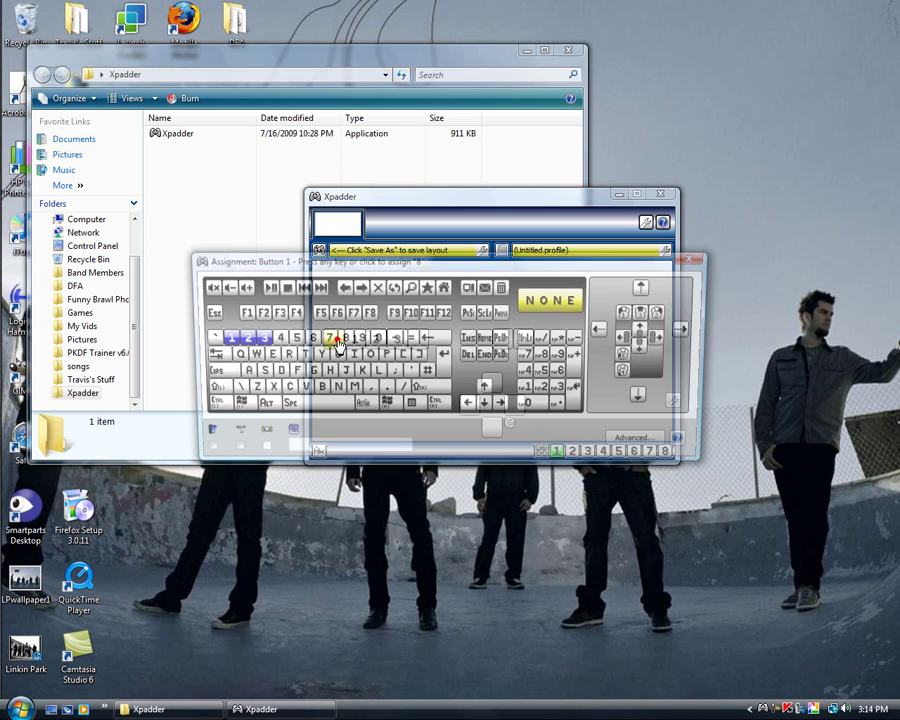
click(276, 336)
click(428, 340)
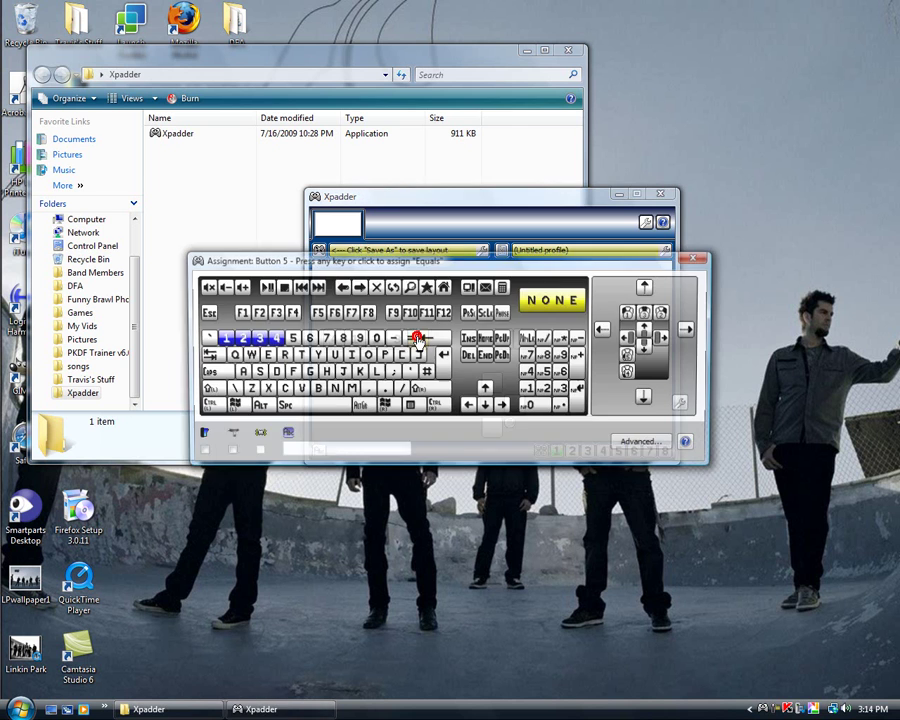
click(292, 336)
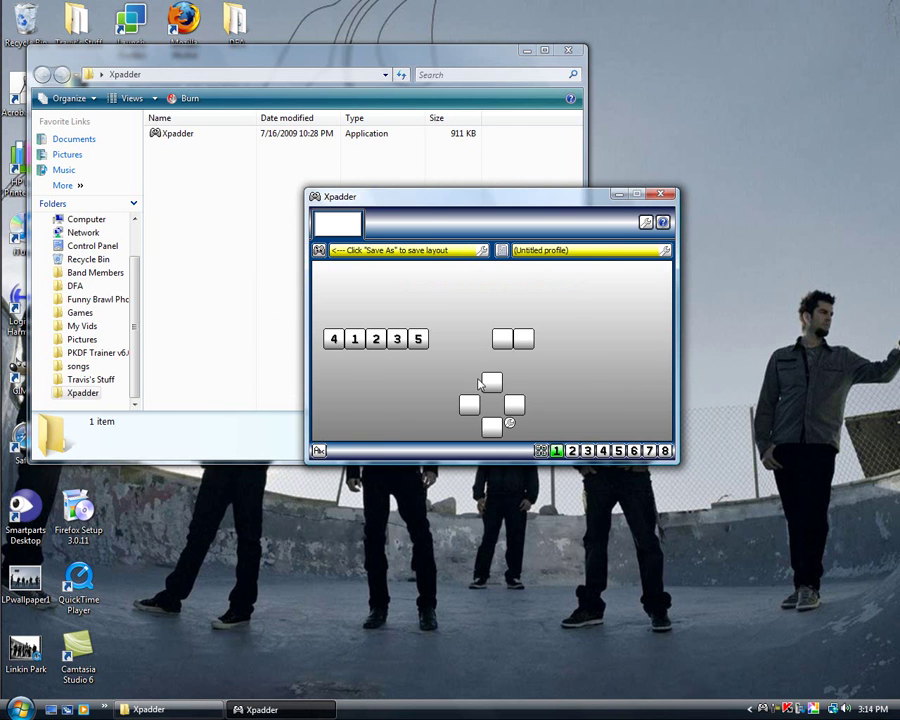
- Set both strum directions, DPad Up and DPad Down, to Enter
click(493, 383)
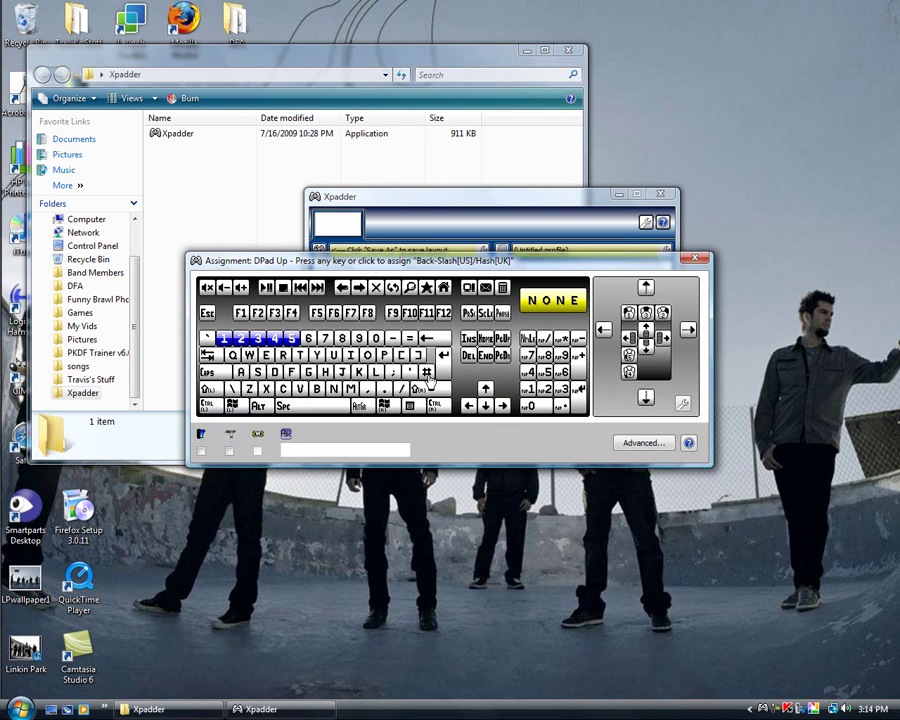
click(447, 376)
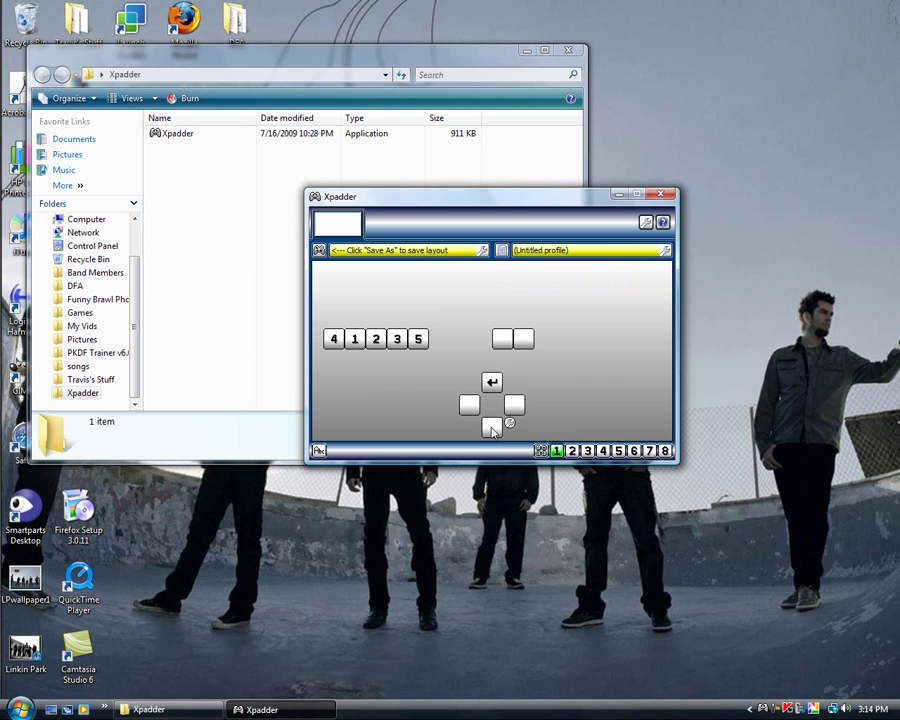
click(492, 428)
click(446, 369)
- Save the layout as 'My Harmonix Guitar Controller for Nintendo Wii' and dismiss the confirmation
click(318, 250)
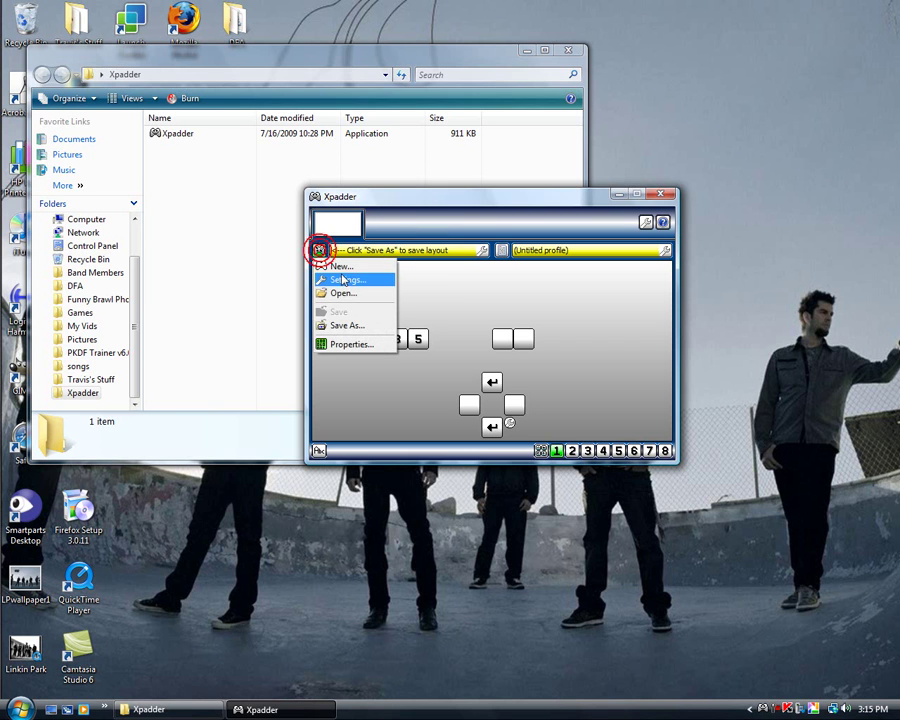
click(350, 325)
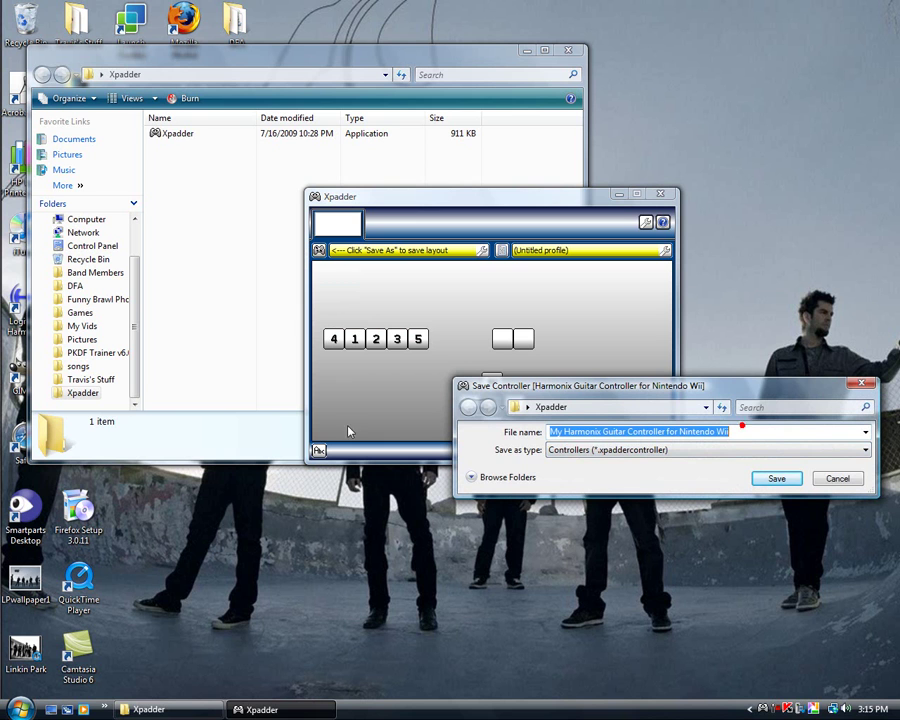
click(766, 476)
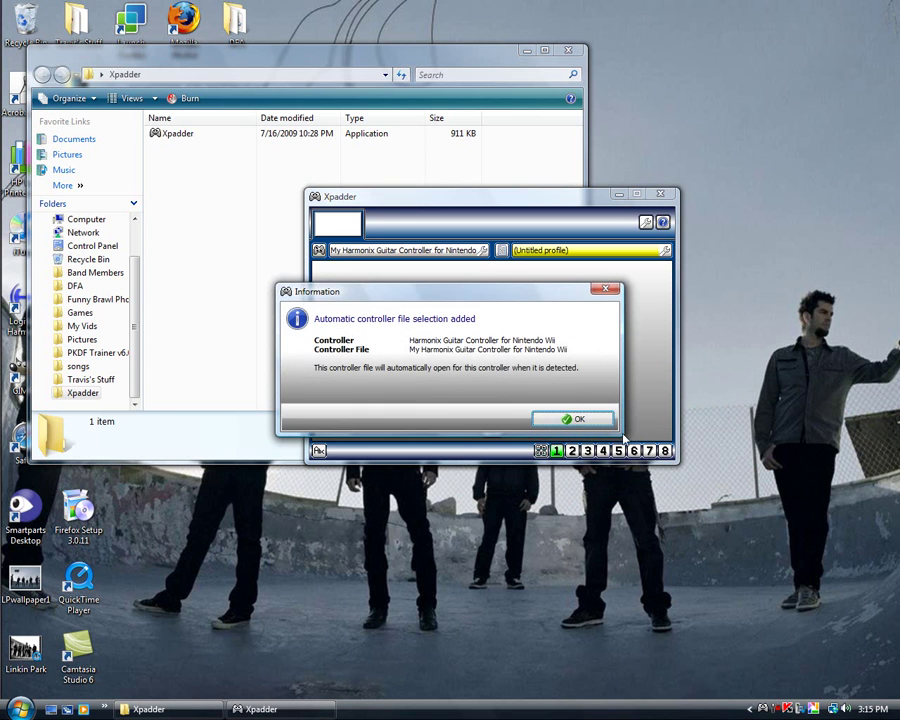
click(580, 417)
click(520, 117)
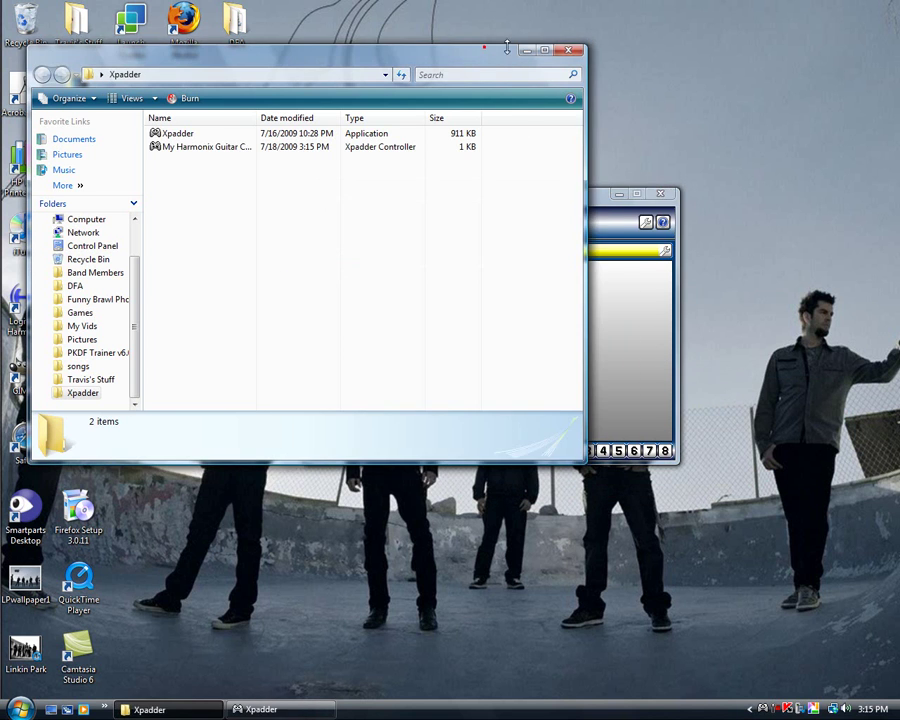
- Close the Xpadder folder and open JamLegend's song list in Firefox
click(570, 50)
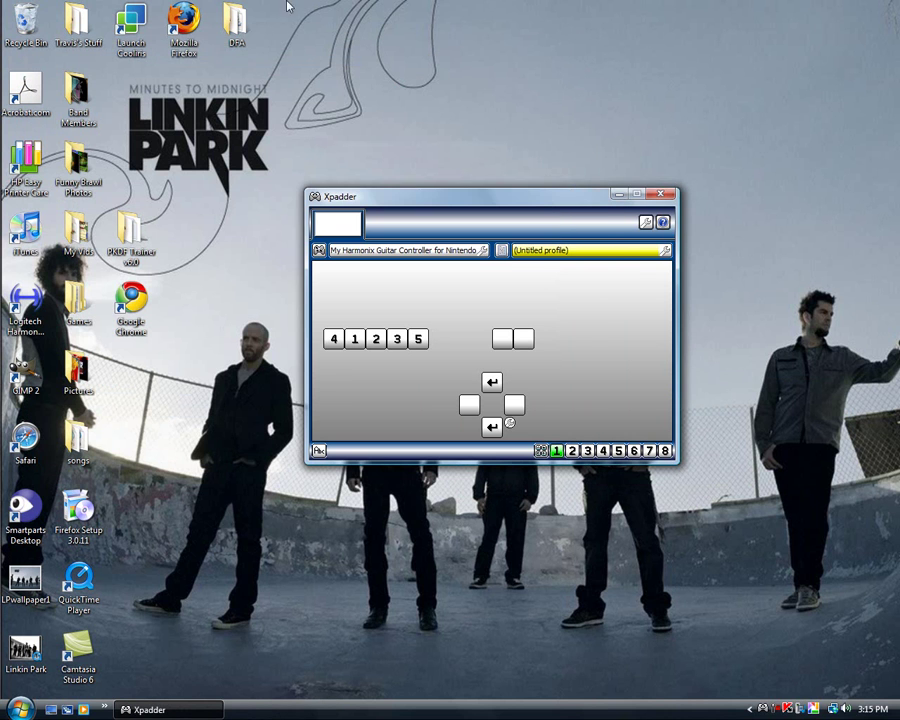
double_click(183, 25)
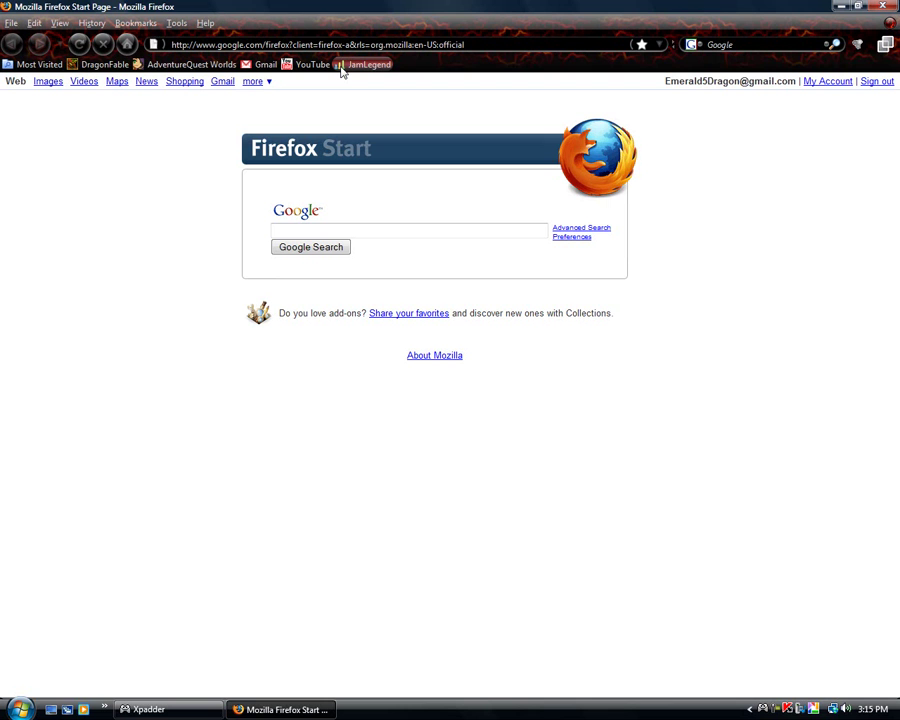
click(343, 65)
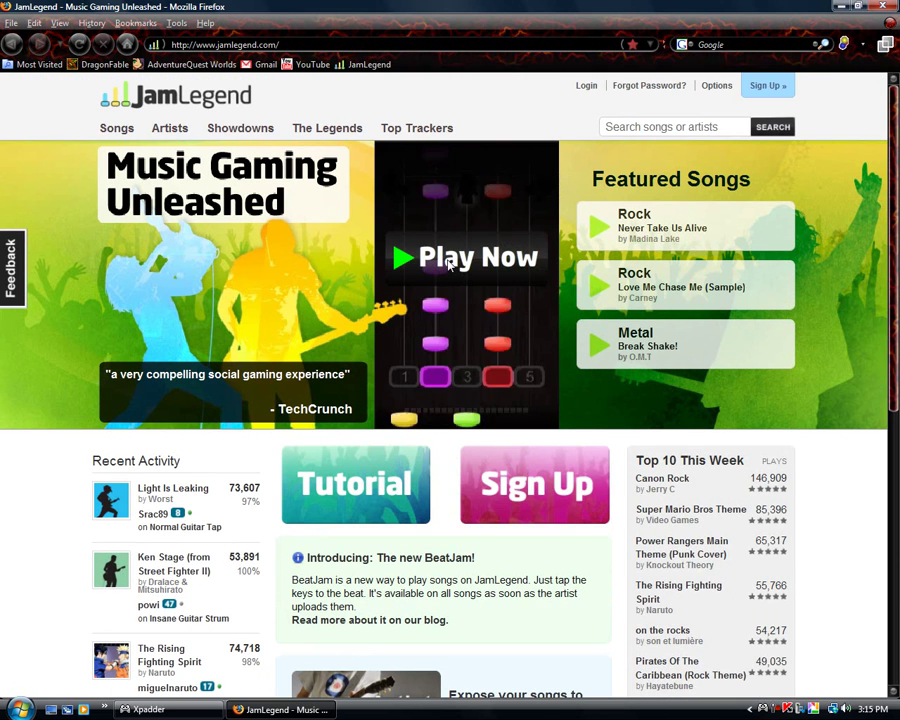
click(122, 131)
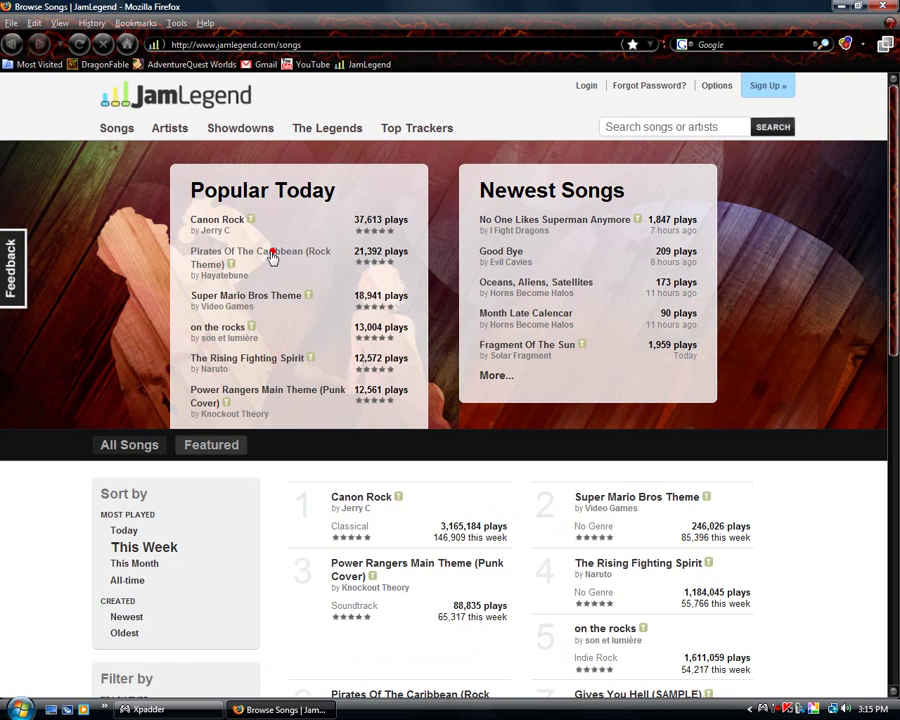
- Start Pirates Of The Caribbean (Rock Theme) as Tap and Strum guitar on Normal
click(273, 256)
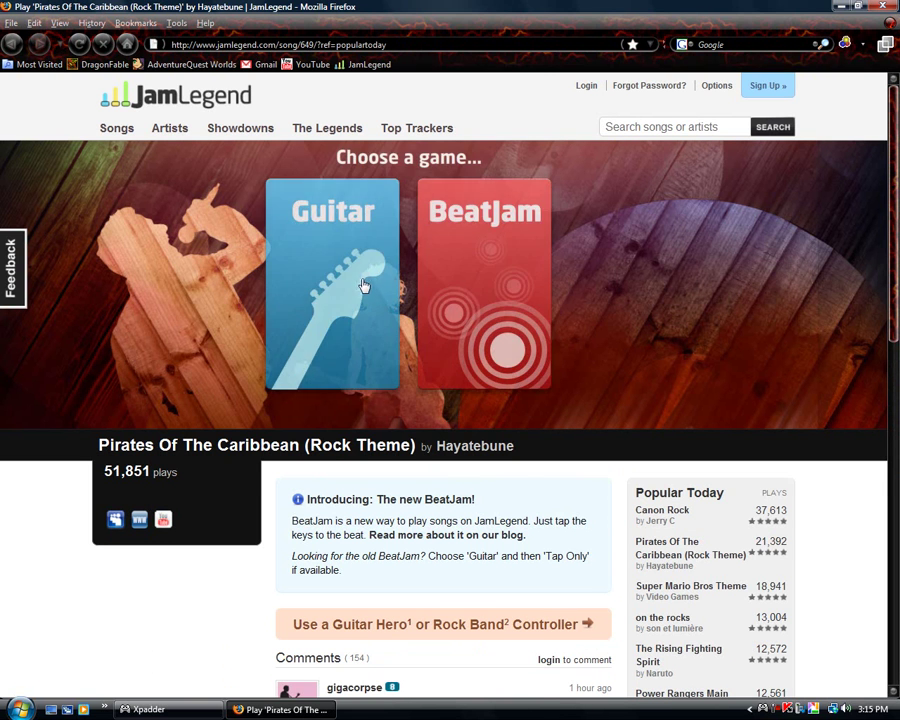
click(363, 305)
click(540, 280)
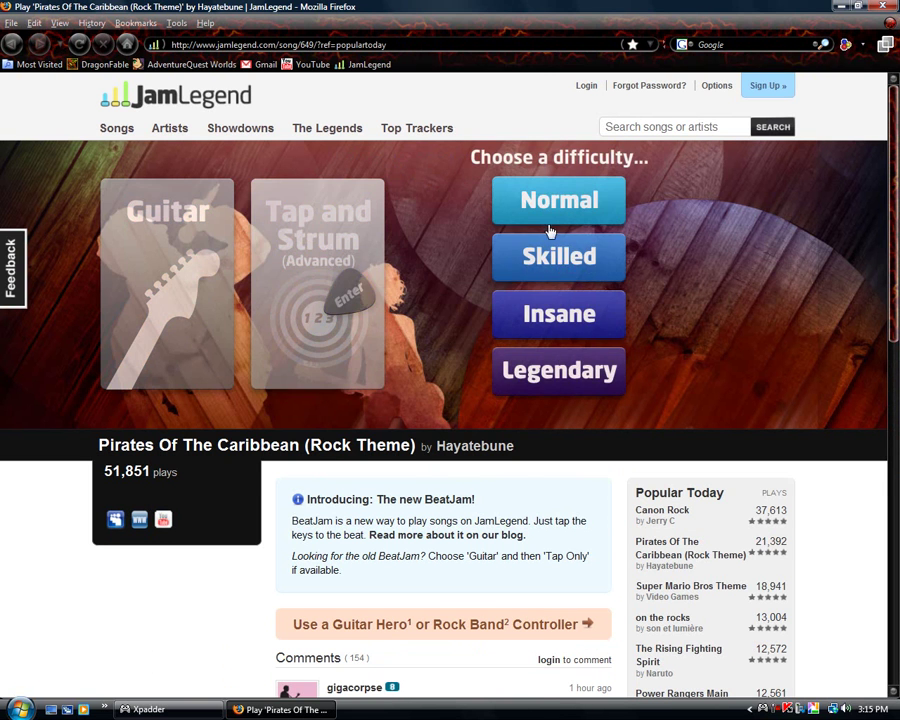
click(550, 193)
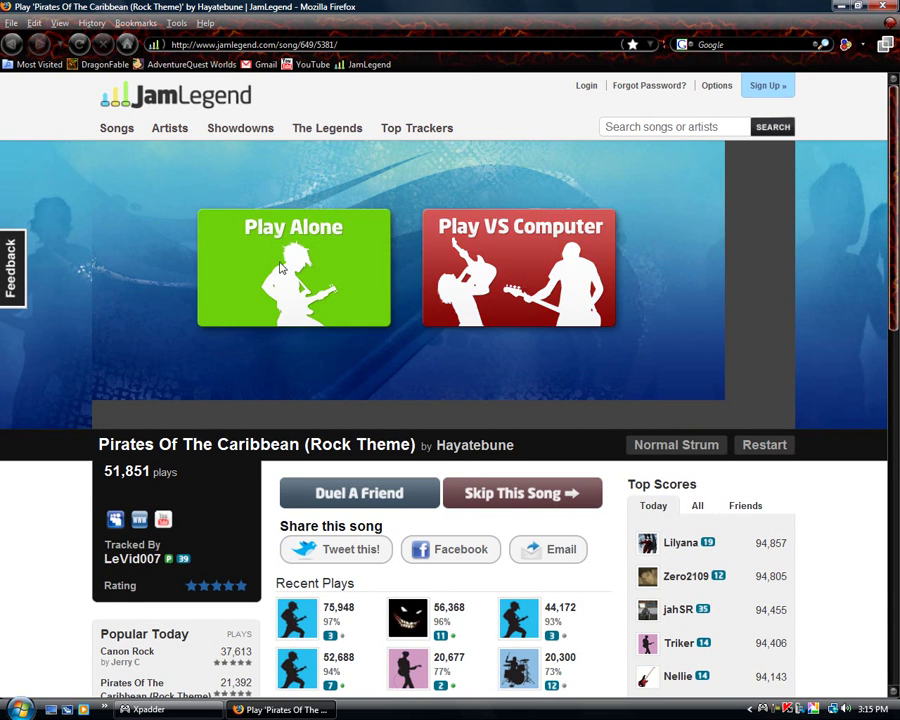
- Start a solo game and test fret keys 1, 2 and 3 during the countdown
click(345, 235)
click(380, 234)
key(1)
key(2)
key(3)
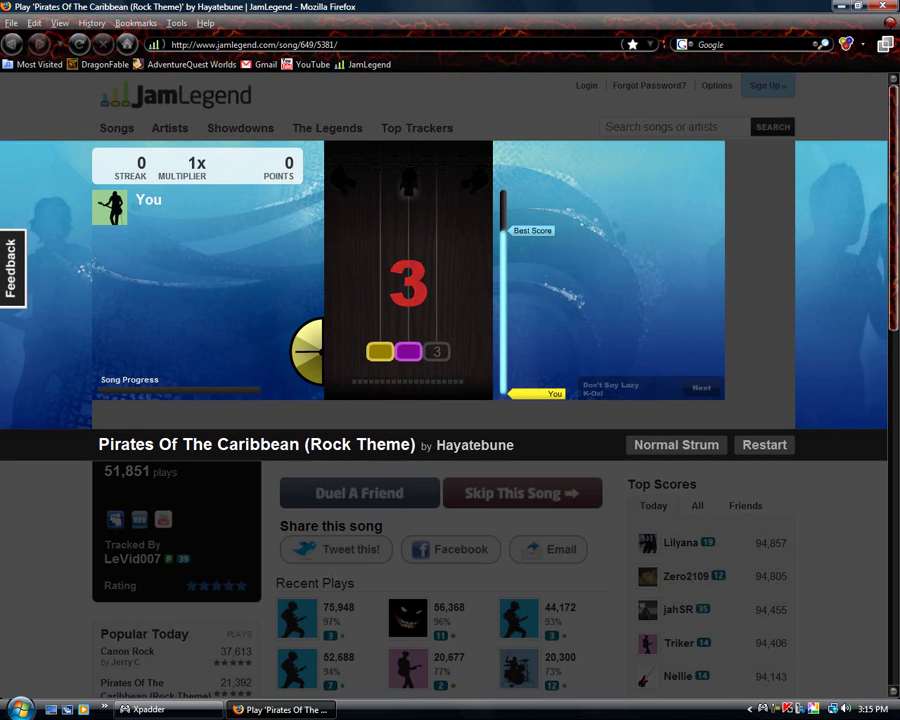
key(3)
key(2)
key(3)
key(1)
- Play the song's notes on frets 1–3 to score 3,628 points, then pause the game
key(2)
key(3)
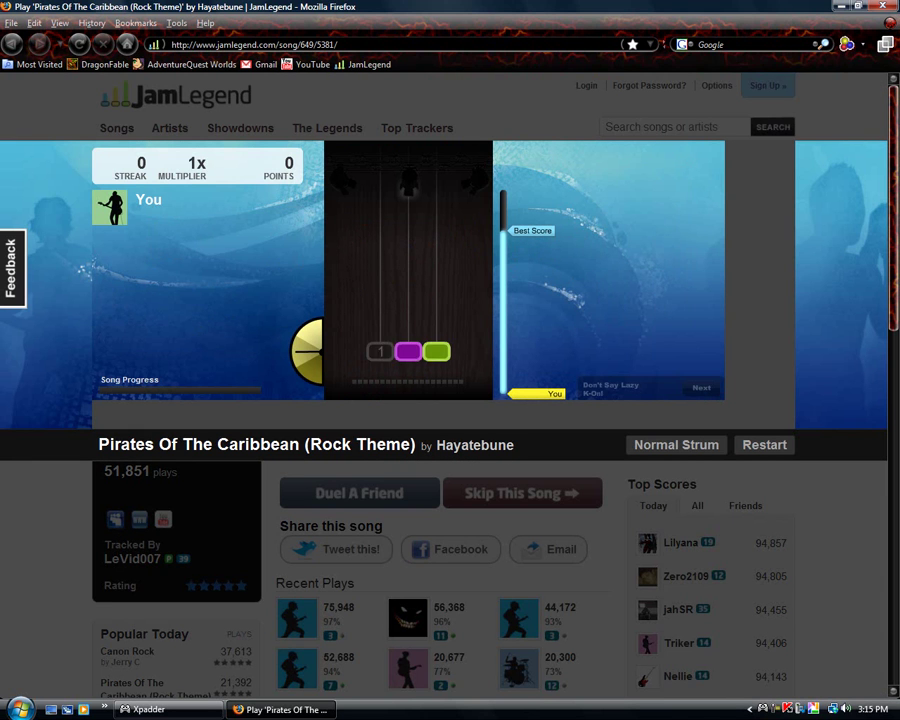
key(1)
key(2)
key(3)
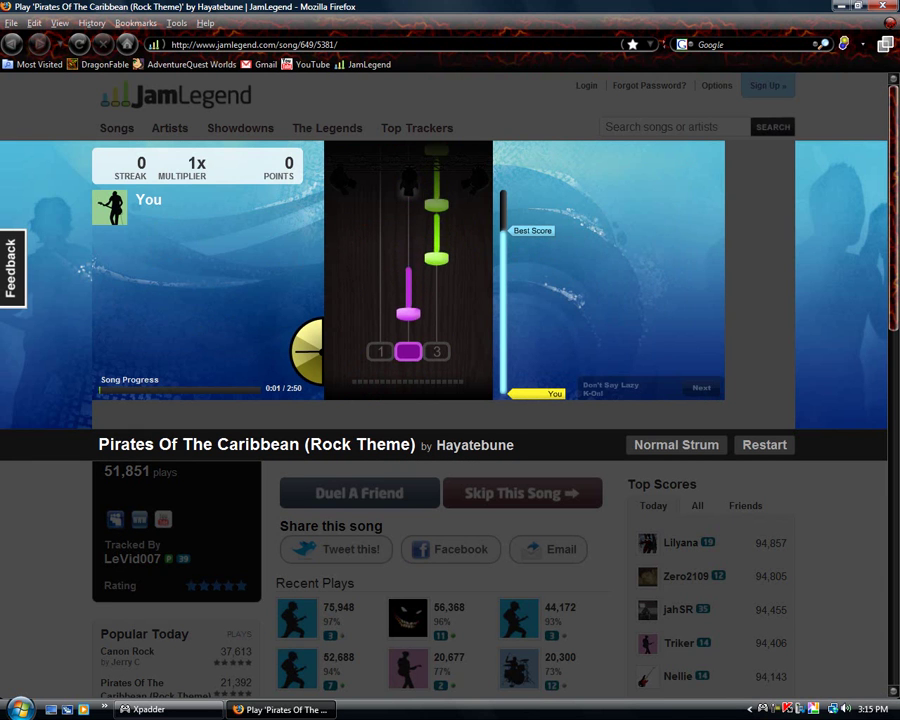
key(2)
key(3)
key(3)
key(2)
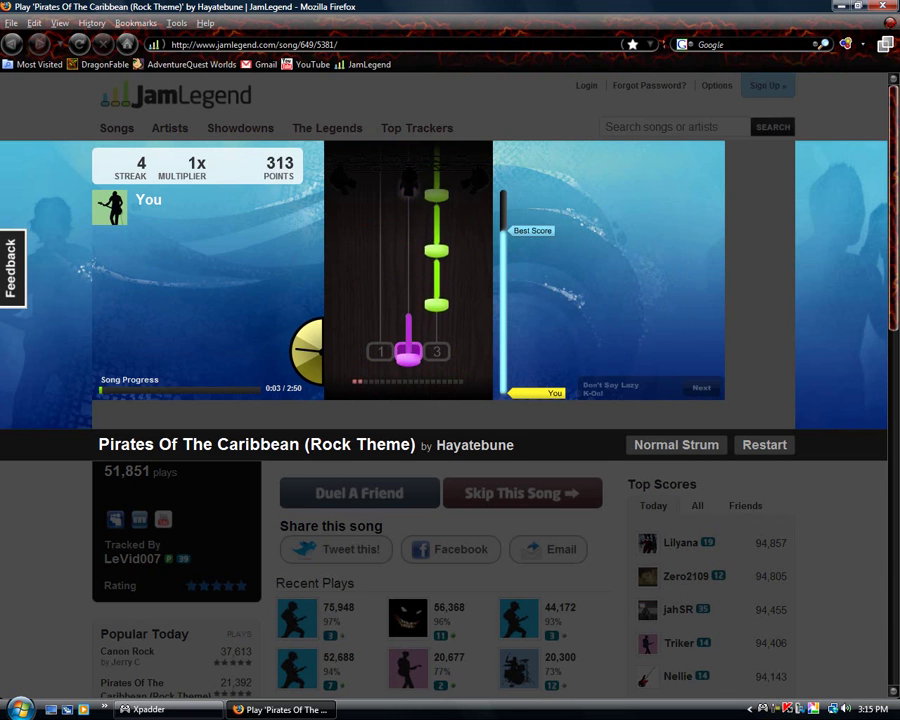
key(3)
key(3)
key(3)
key(2)
key(2)
key(2)
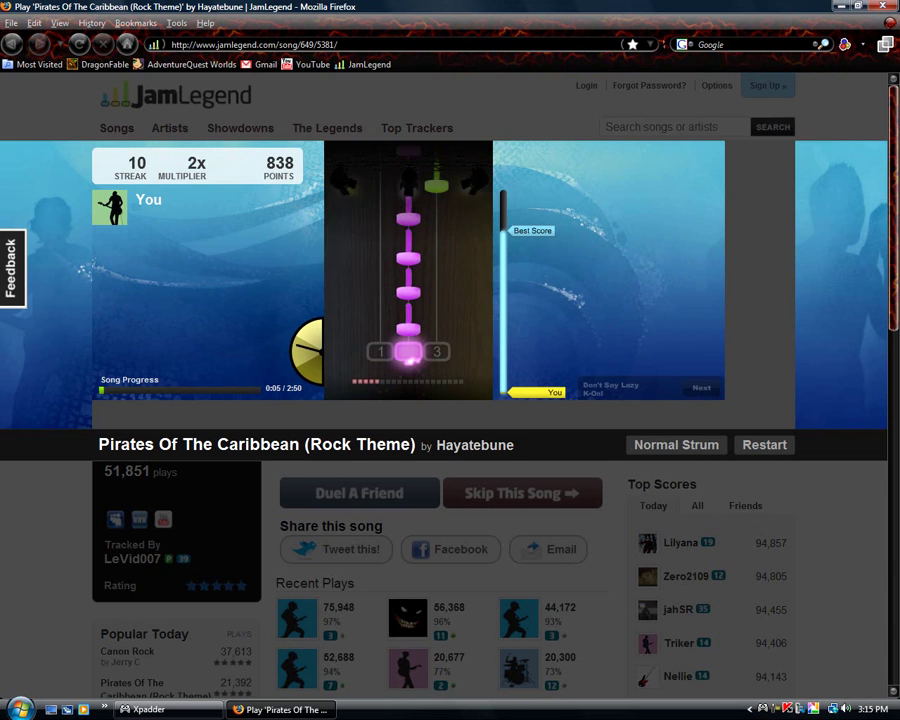
key(2)
key(2)
key(2)
key(2)
key(3)
key(2)
key(3)
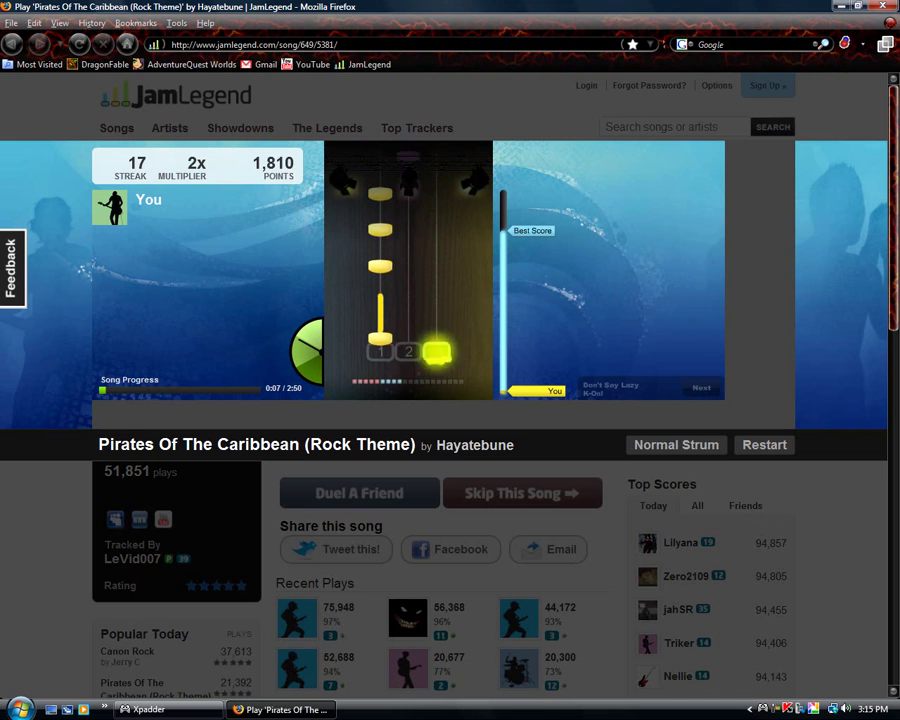
key(1)
key(1)
key(1)
key(2)
key(2)
key(2)
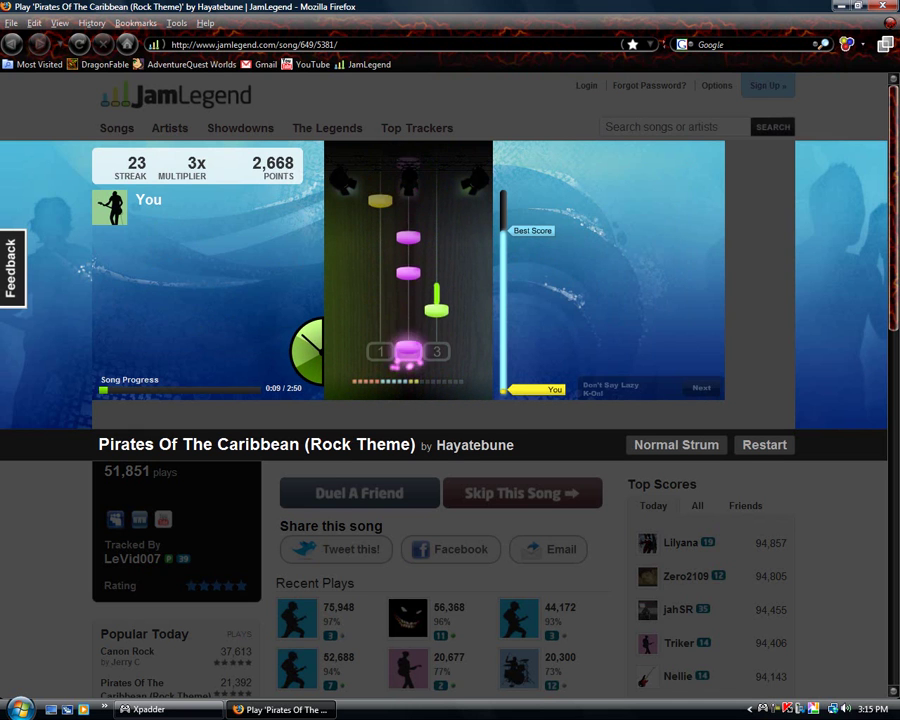
key(2)
key(3)
key(2)
key(2)
key(2)
key(2)
right_click(363, 256)
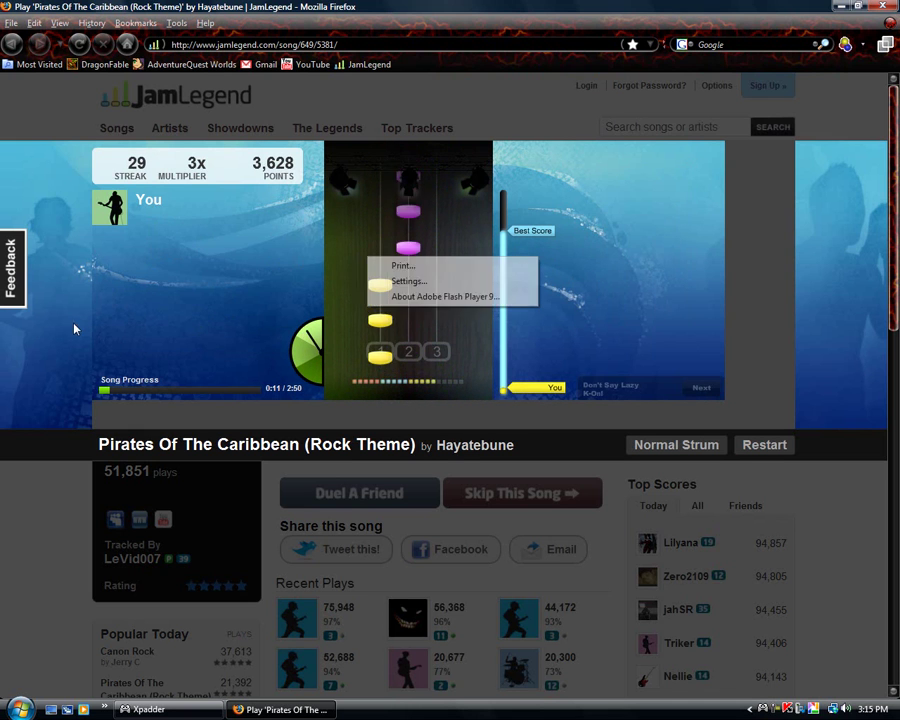
click(62, 496)
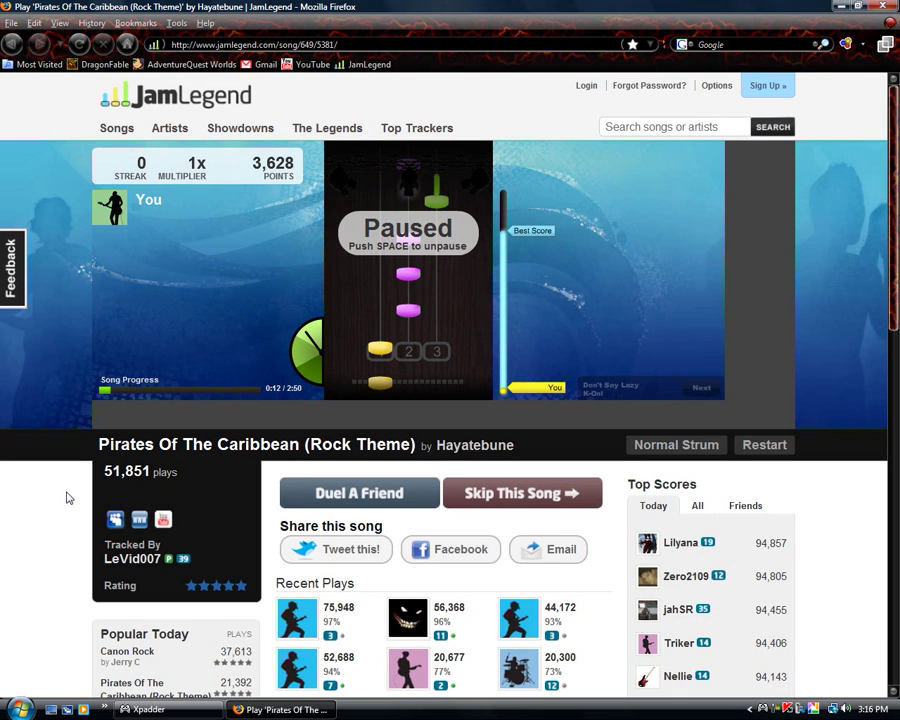